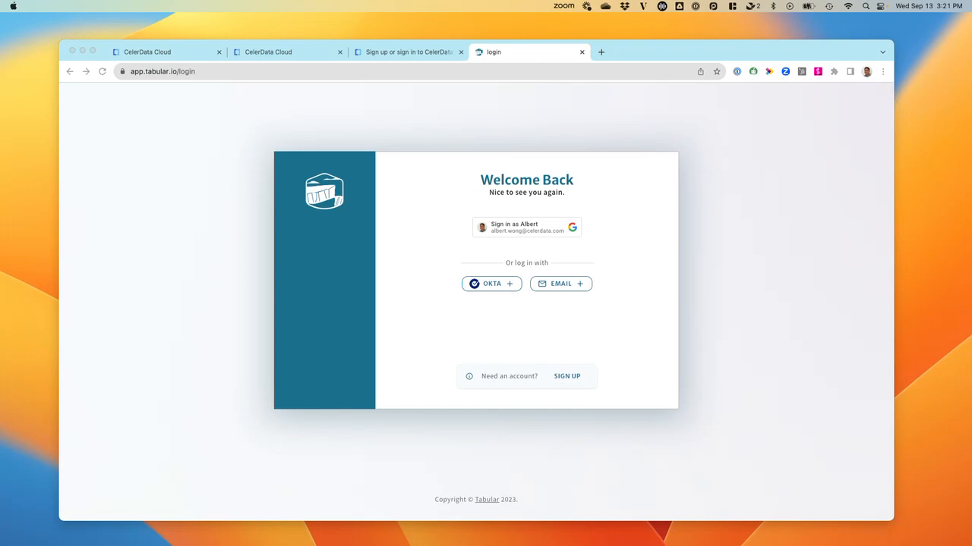
# Sign in to Tabular with the existing Google account
pyautogui.click(522, 231)
pyautogui.click(522, 231)
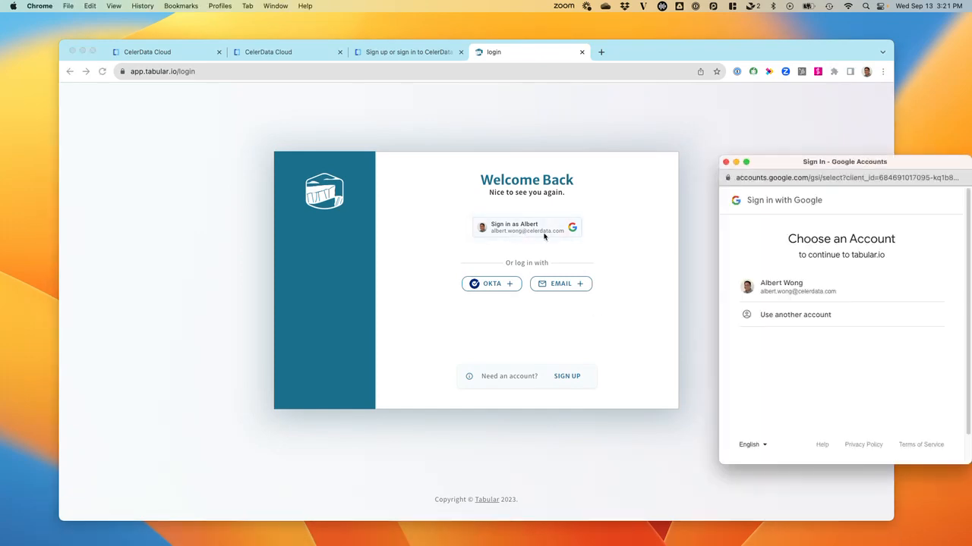
pyautogui.click(807, 296)
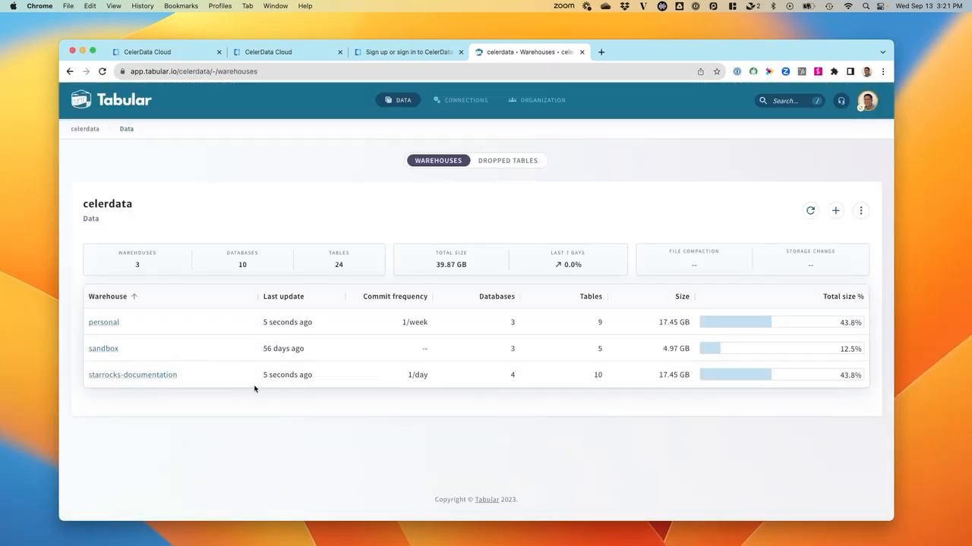
# Look through the personal warehouse's examples database tables and return to the list of warehouses
pyautogui.click(113, 326)
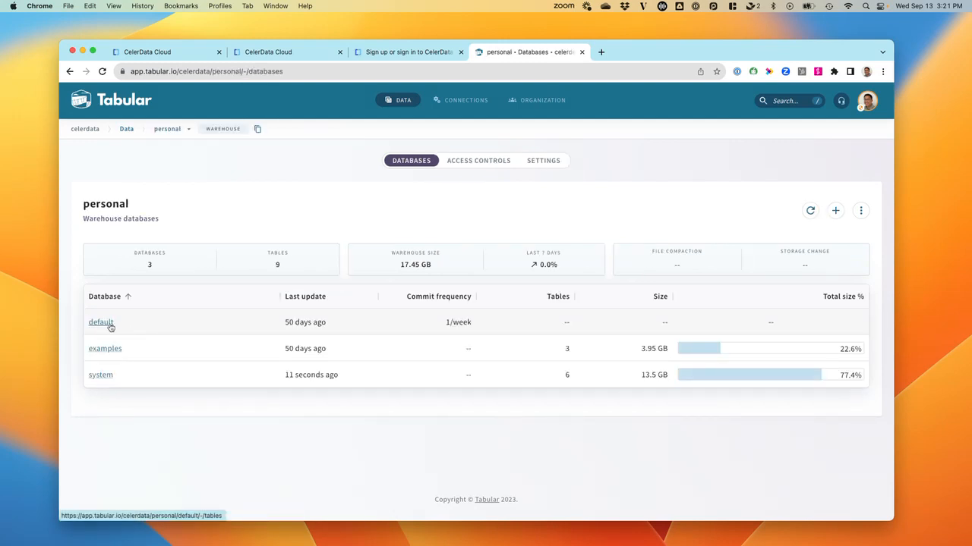
pyautogui.click(109, 350)
pyautogui.moveTo(108, 355)
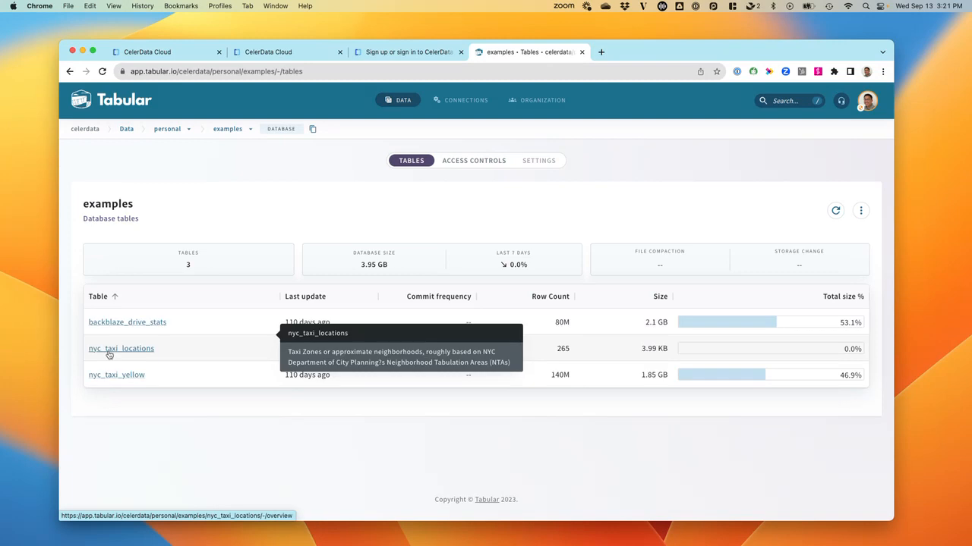
pyautogui.click(123, 129)
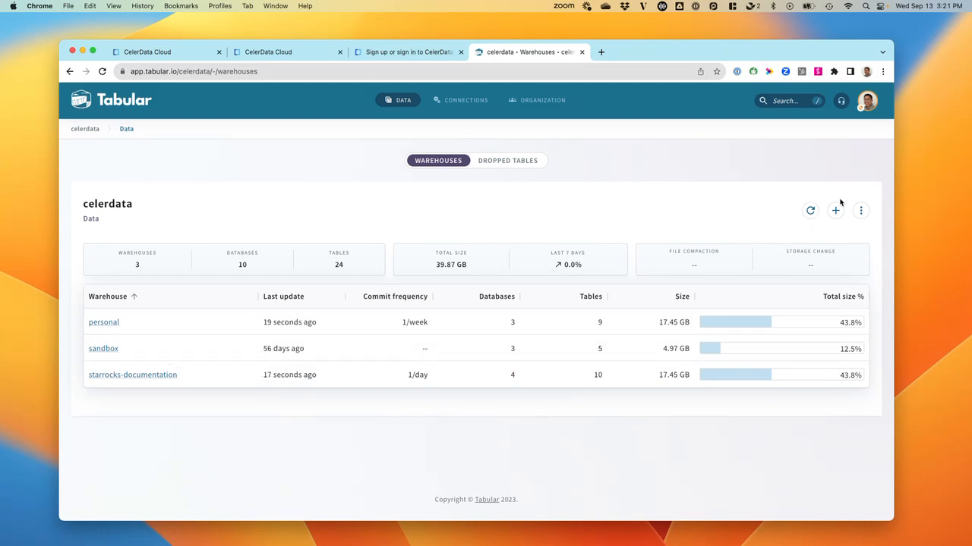
# Start a compute connection to CelerData for the personal (us-west-2) warehouse
pyautogui.click(860, 212)
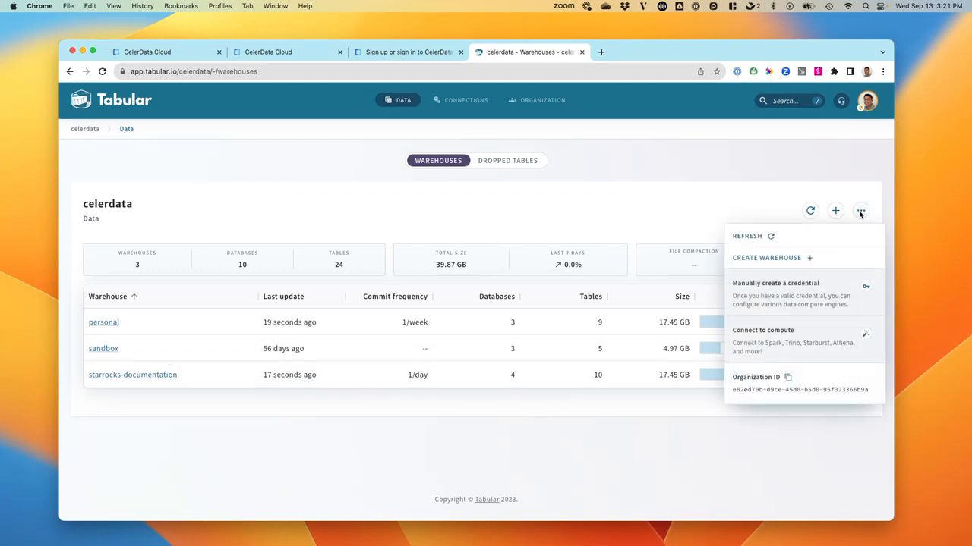
pyautogui.click(802, 338)
pyautogui.scroll(-1, 529, 312)
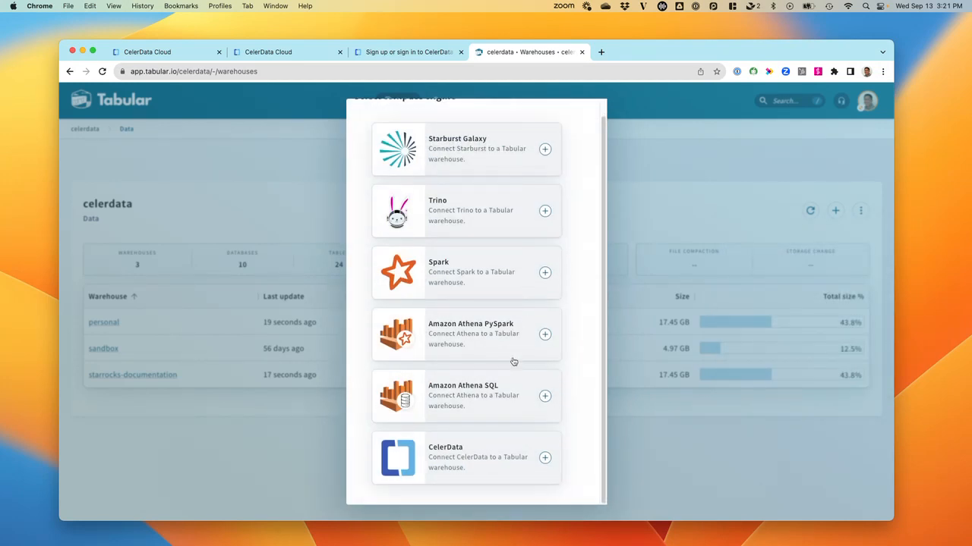
pyautogui.click(486, 452)
pyautogui.click(436, 319)
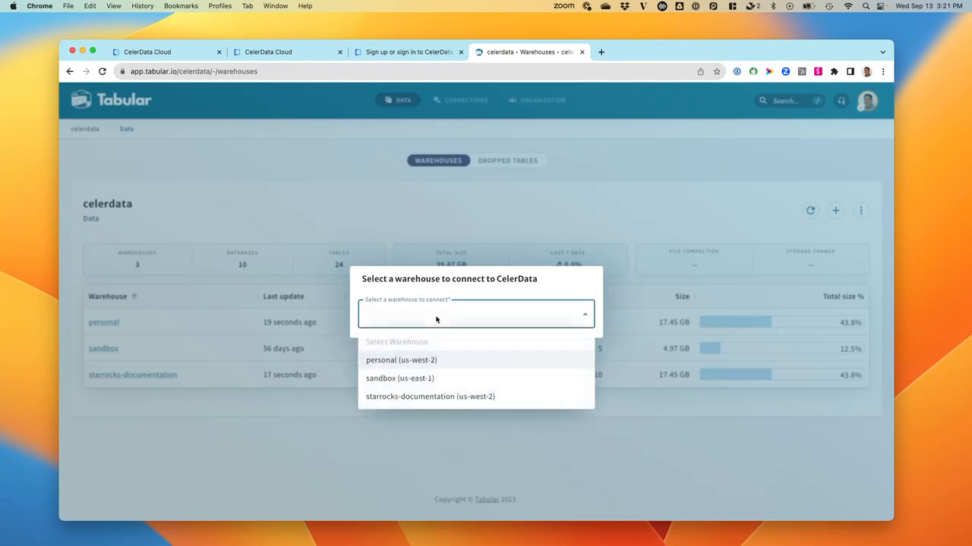
pyautogui.click(438, 362)
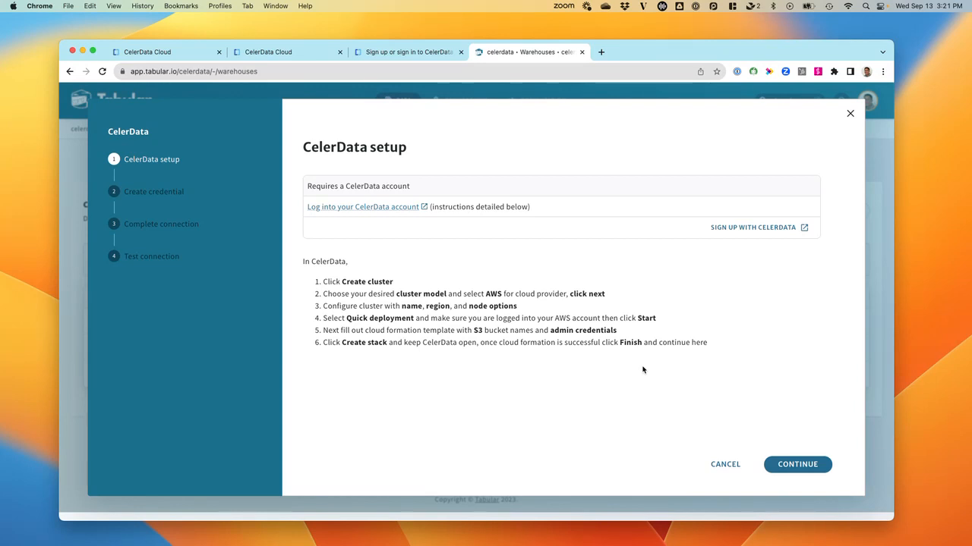
# Advance the CelerData setup through credential creation and copy the generated create catalog command
pyautogui.click(806, 465)
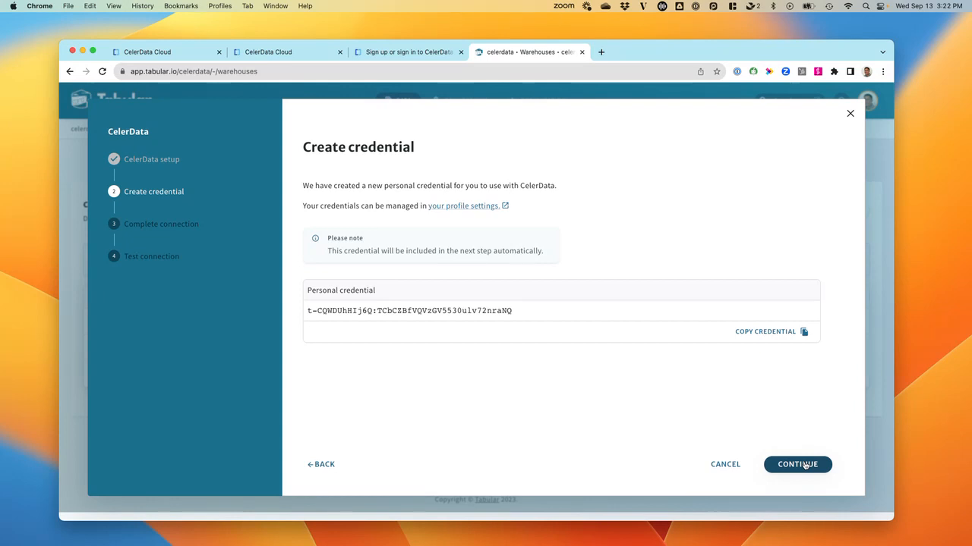
pyautogui.click(805, 466)
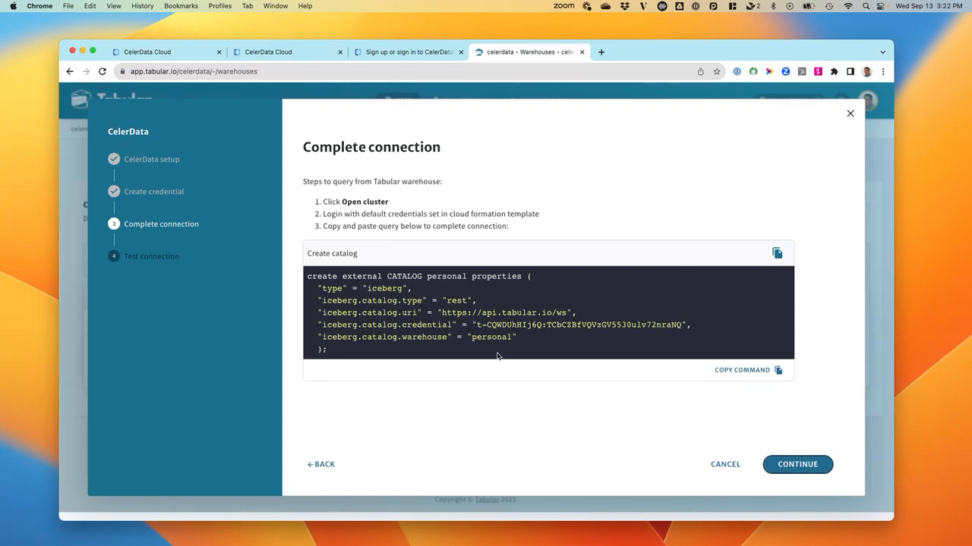
pyautogui.click(771, 369)
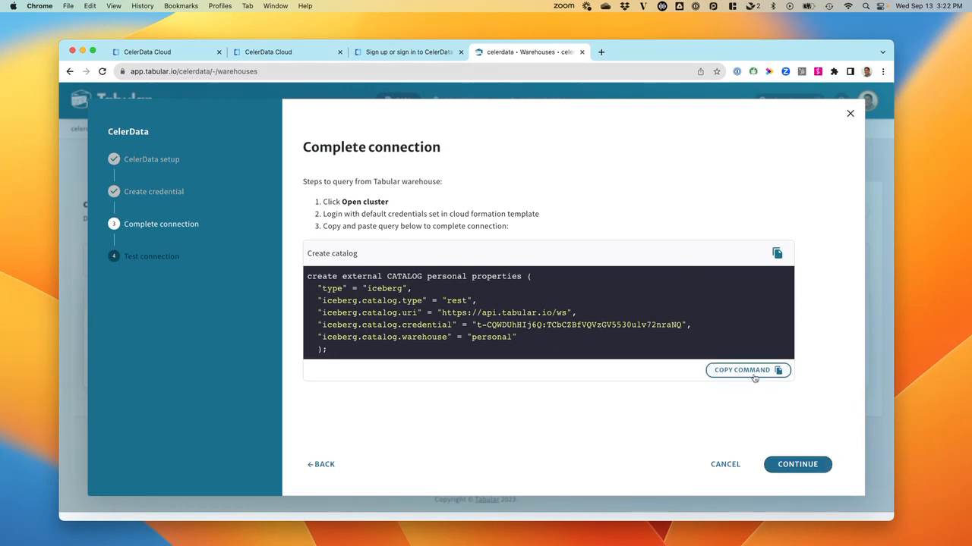
# Switch to CelerData Cloud and open the devrel cluster's SQL editor
pyautogui.click(172, 53)
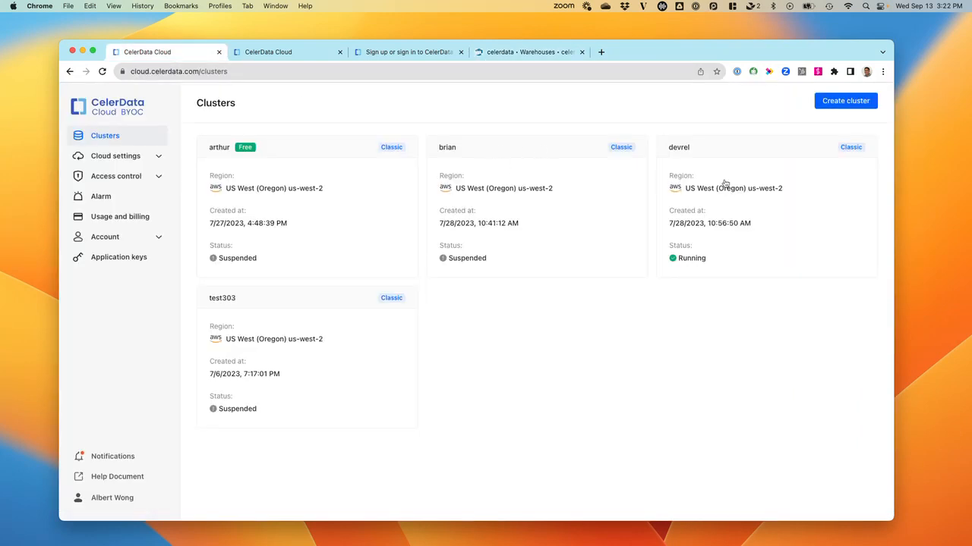
pyautogui.click(678, 148)
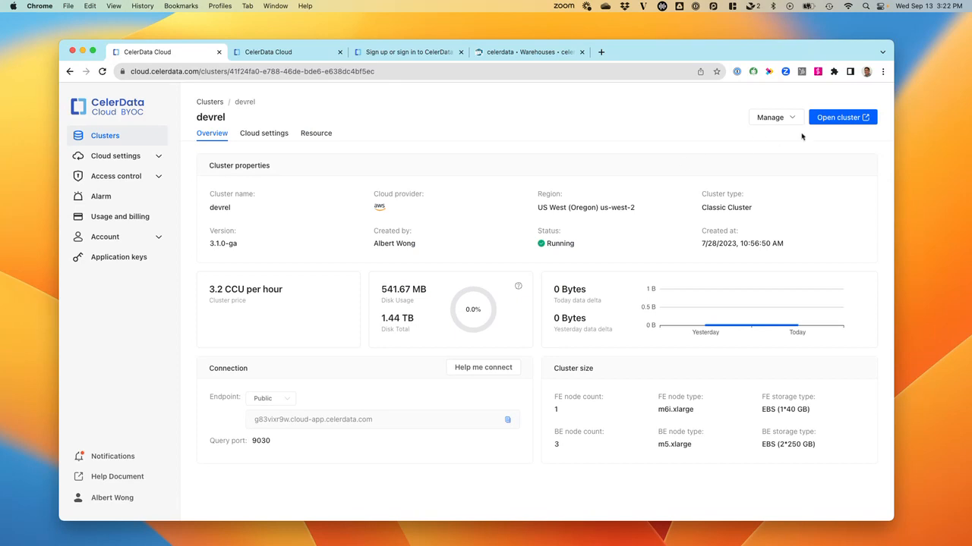
pyautogui.click(840, 120)
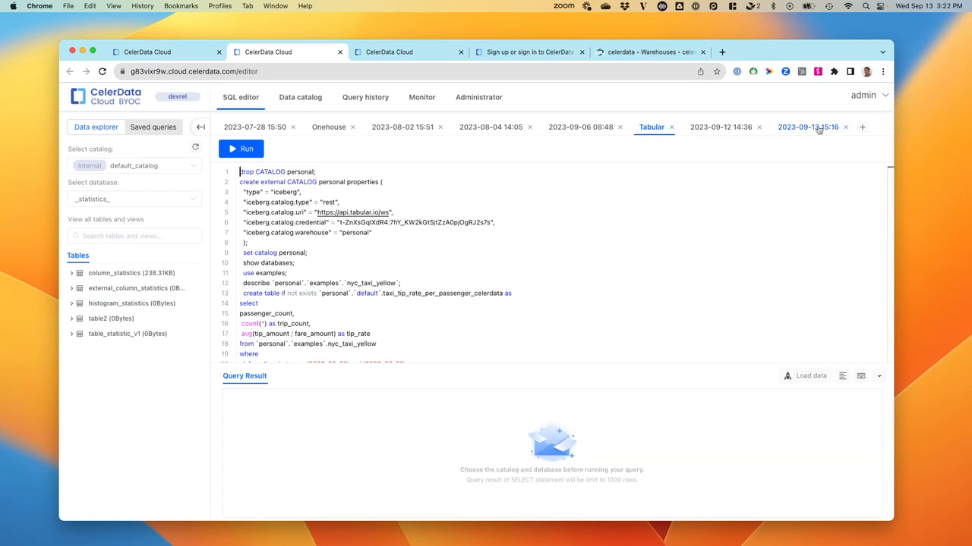
pyautogui.click(817, 130)
pyautogui.press('super+v')
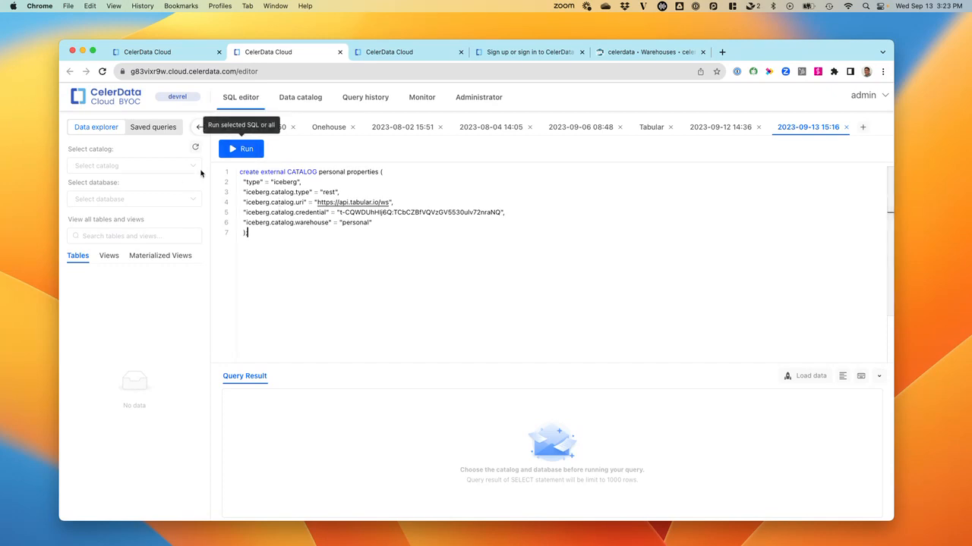
pyautogui.click(156, 173)
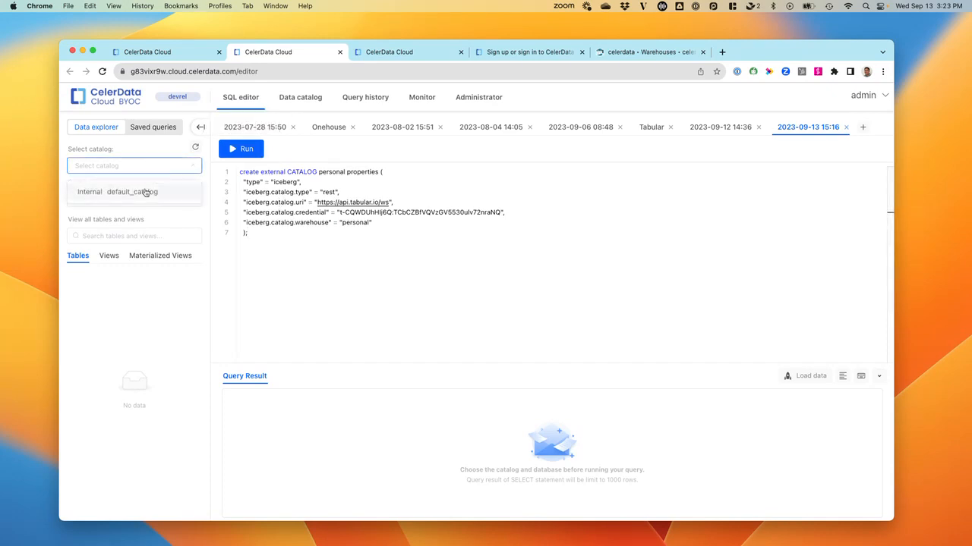
pyautogui.click(247, 191)
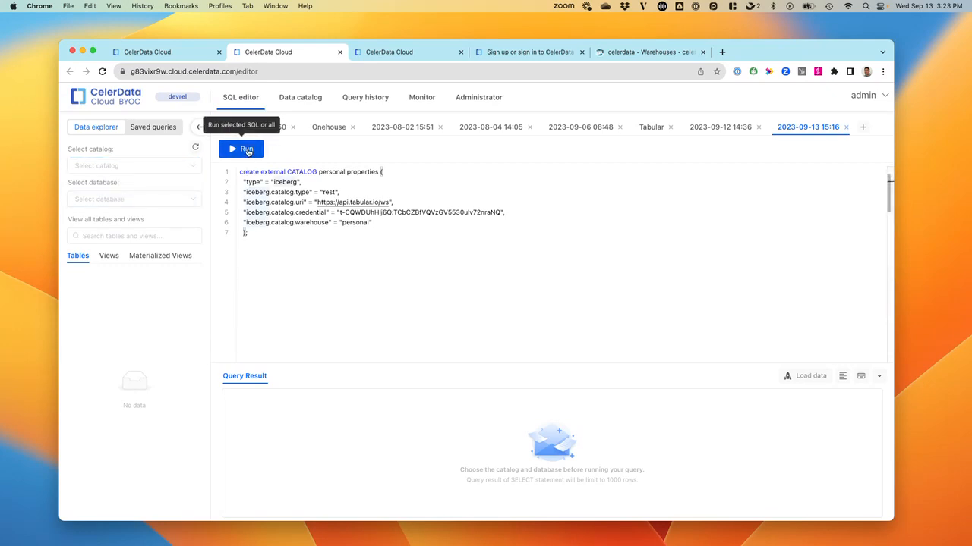
pyautogui.press('super+a')
pyautogui.click(244, 148)
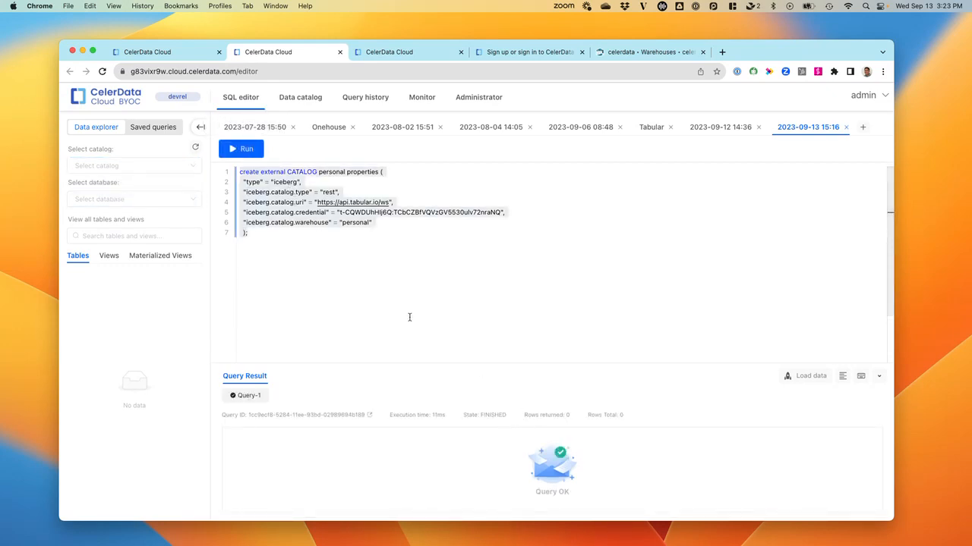
# Select the personal Iceberg catalog and its examples database in the data explorer
pyautogui.click(129, 165)
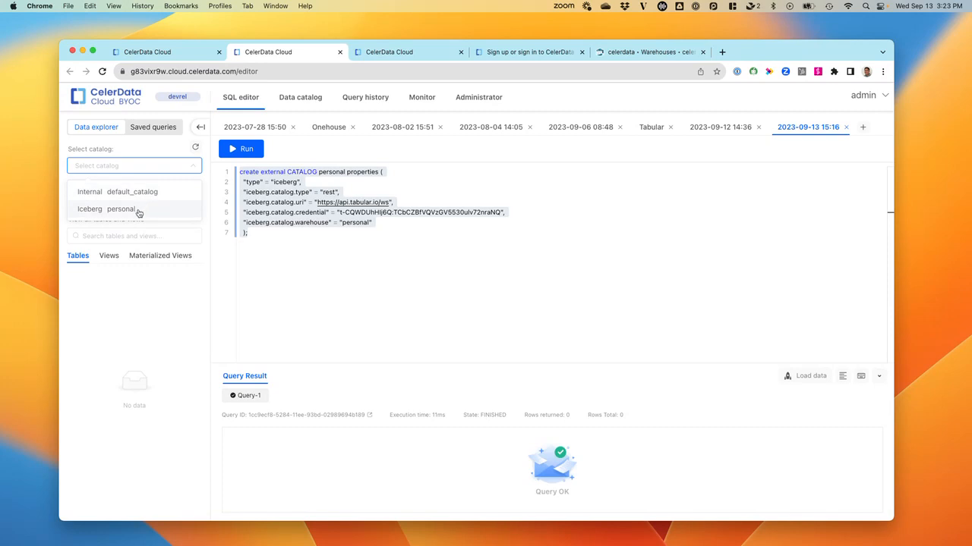
pyautogui.click(139, 212)
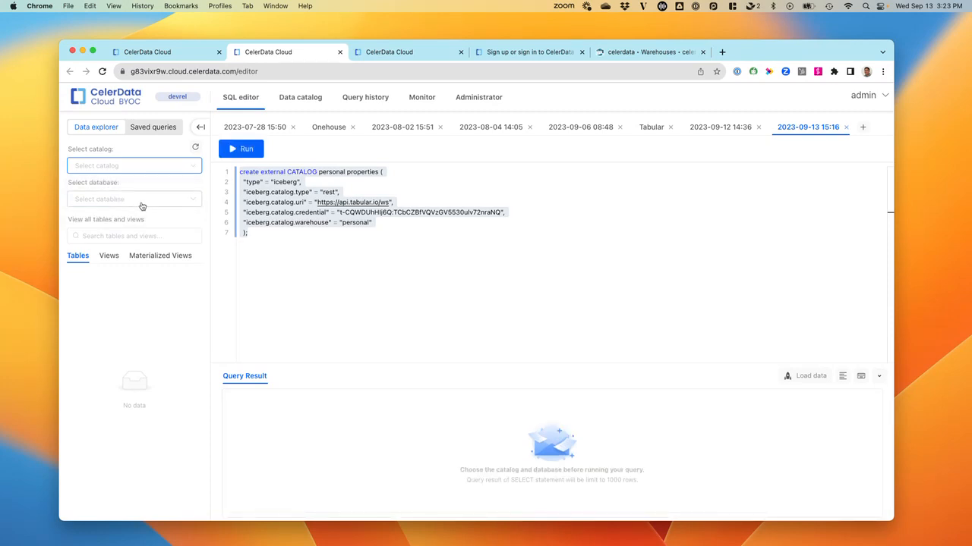
pyautogui.click(148, 201)
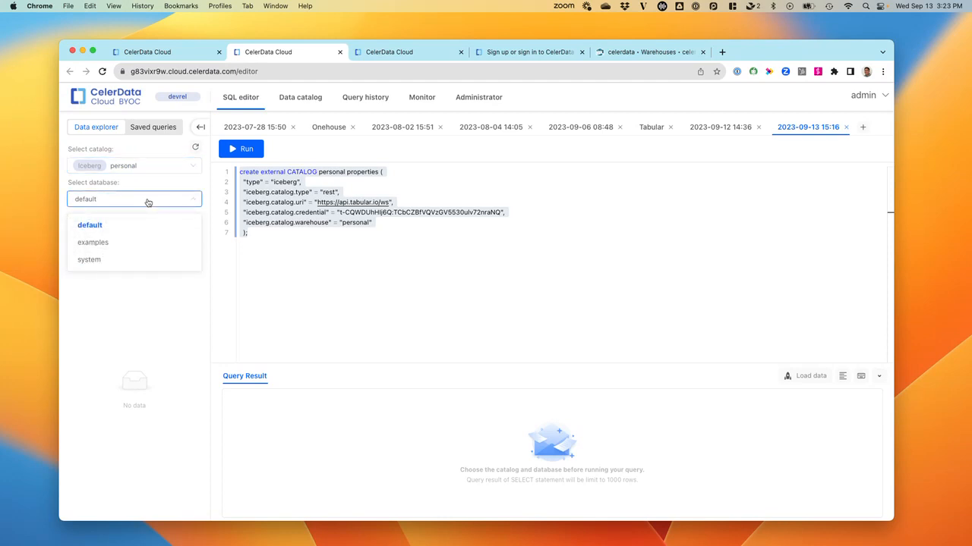
pyautogui.click(106, 243)
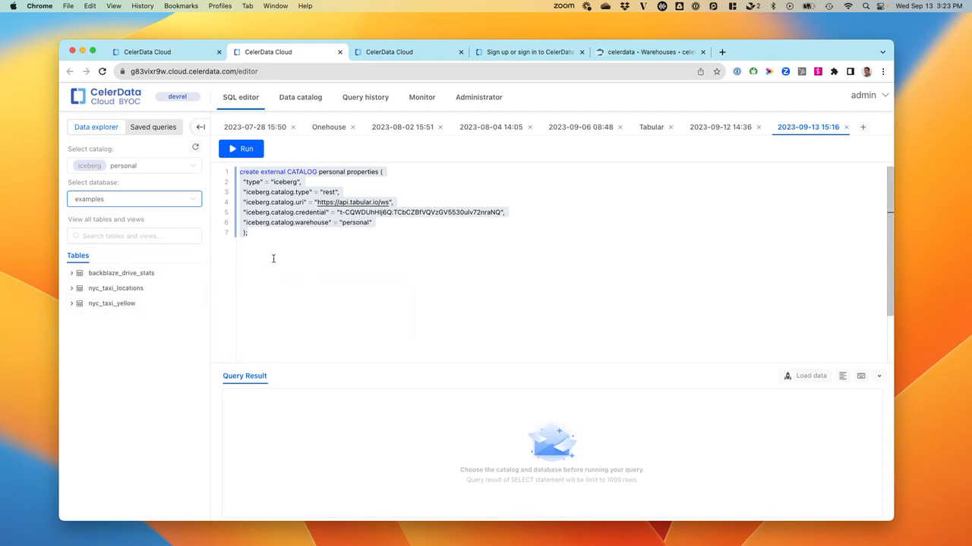
pyautogui.click(306, 246)
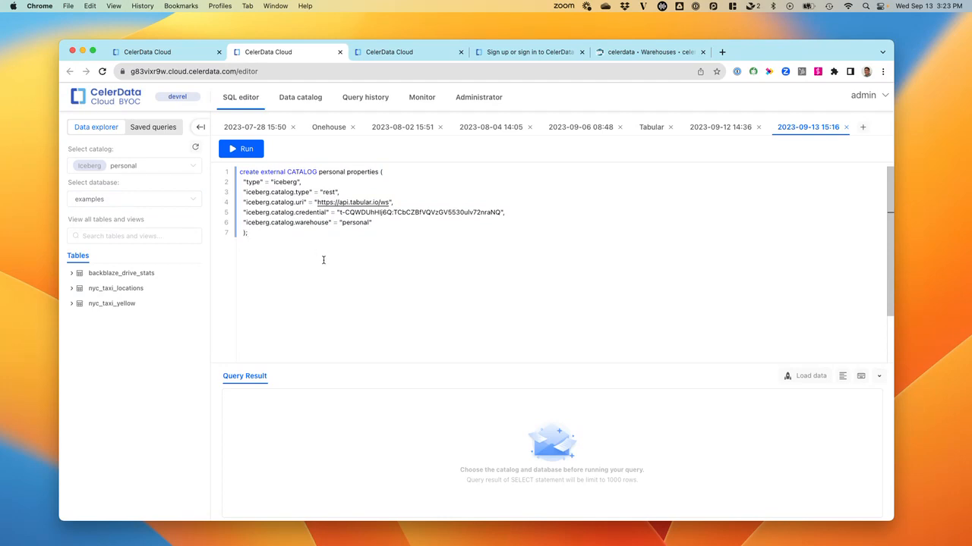
# In the Tabular worksheet, select the personal Iceberg catalog and run the set catalog personal and show databases statements
pyautogui.click(651, 127)
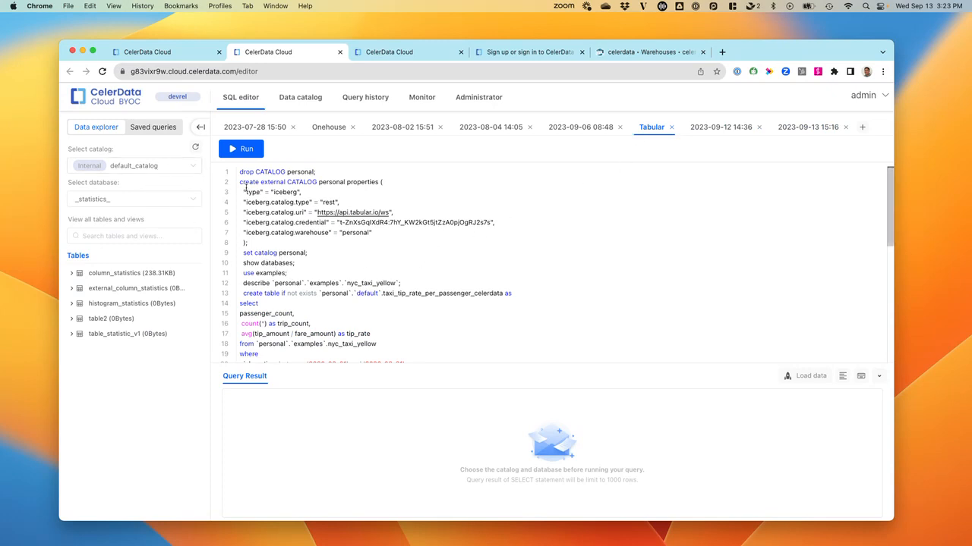
pyautogui.click(139, 166)
pyautogui.click(135, 209)
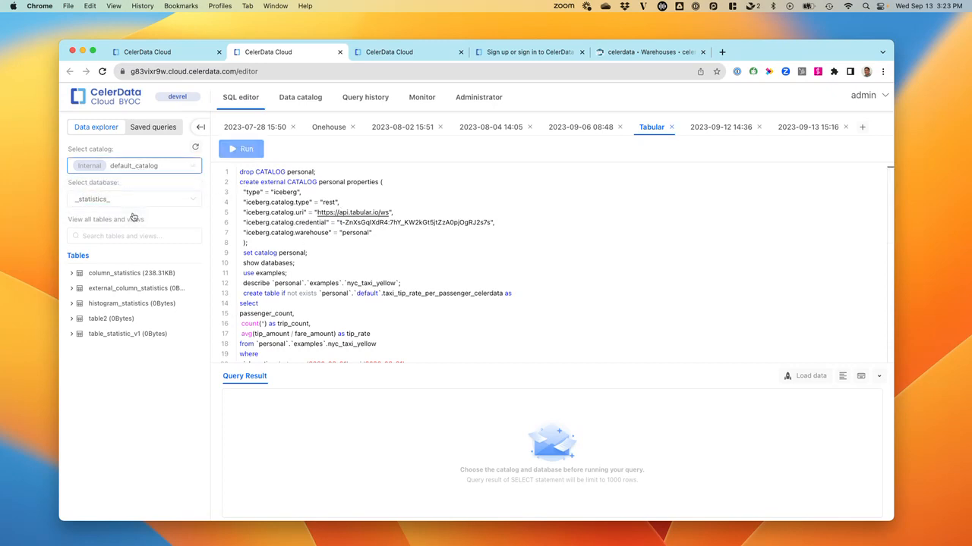
pyautogui.tripleClick(267, 253)
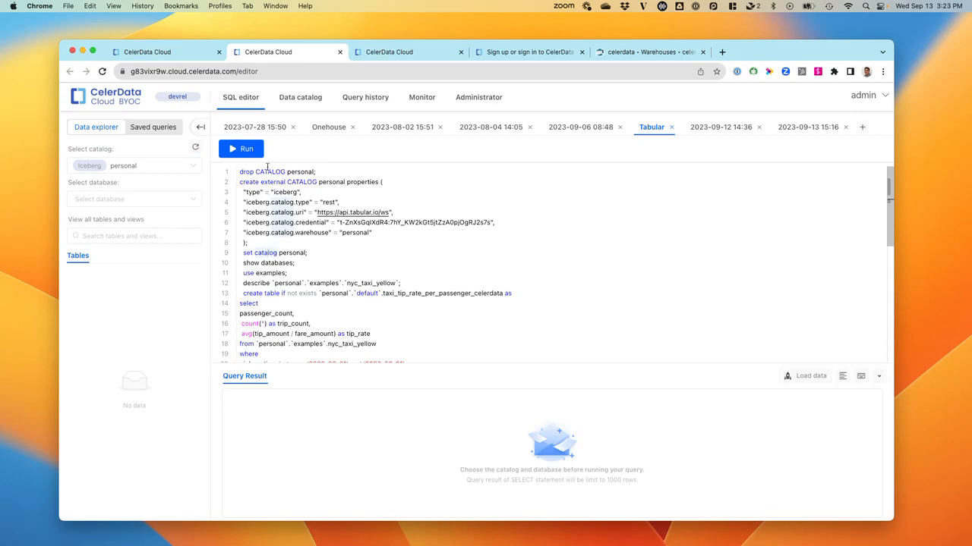
pyautogui.click(242, 149)
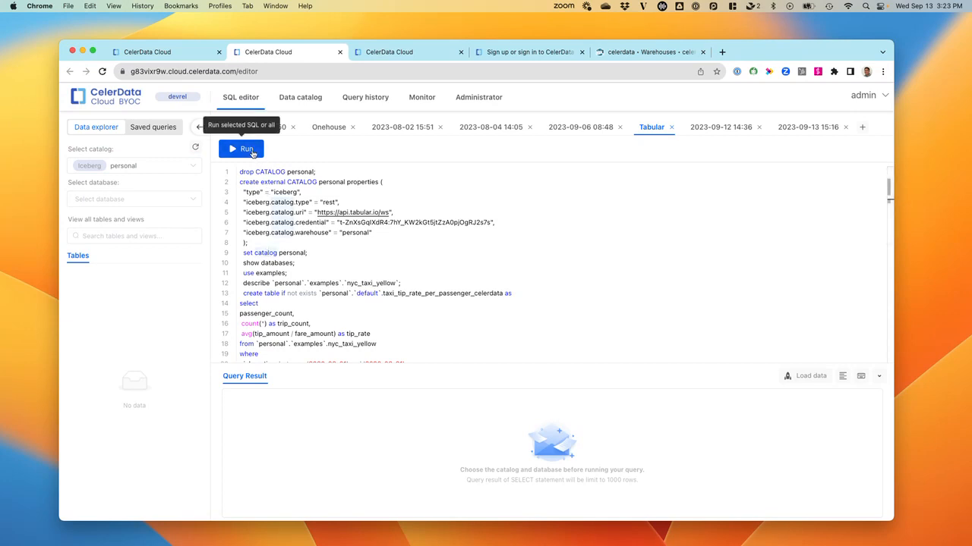
pyautogui.doubleClick(267, 263)
pyautogui.click(242, 149)
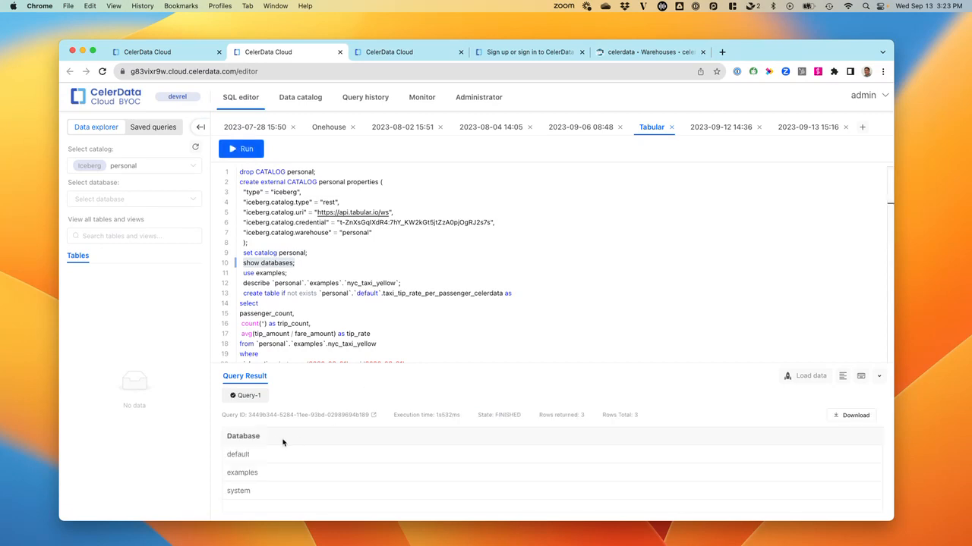
# Run the use examples statement and describe the nyc_taxi_yellow table
pyautogui.click(271, 274)
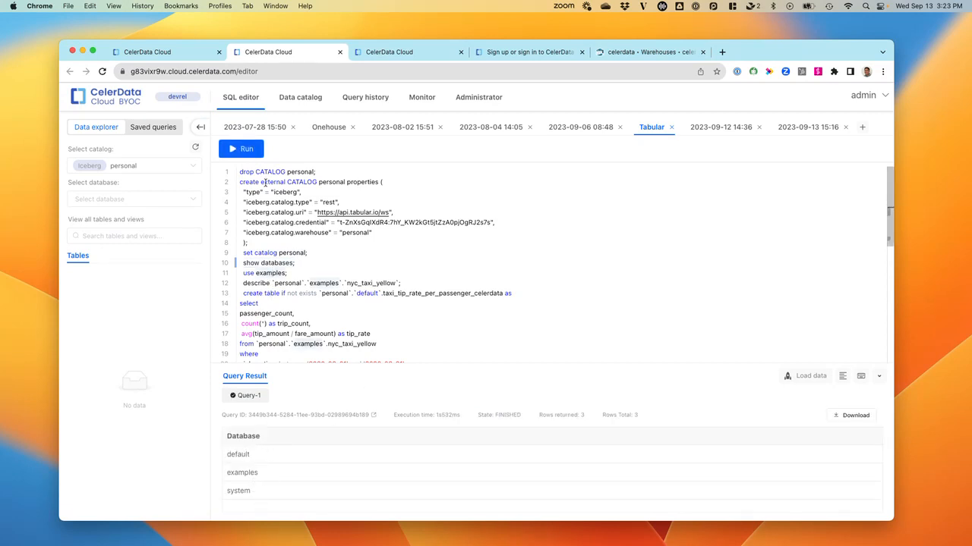
pyautogui.press('super+Return')
pyautogui.click(303, 281)
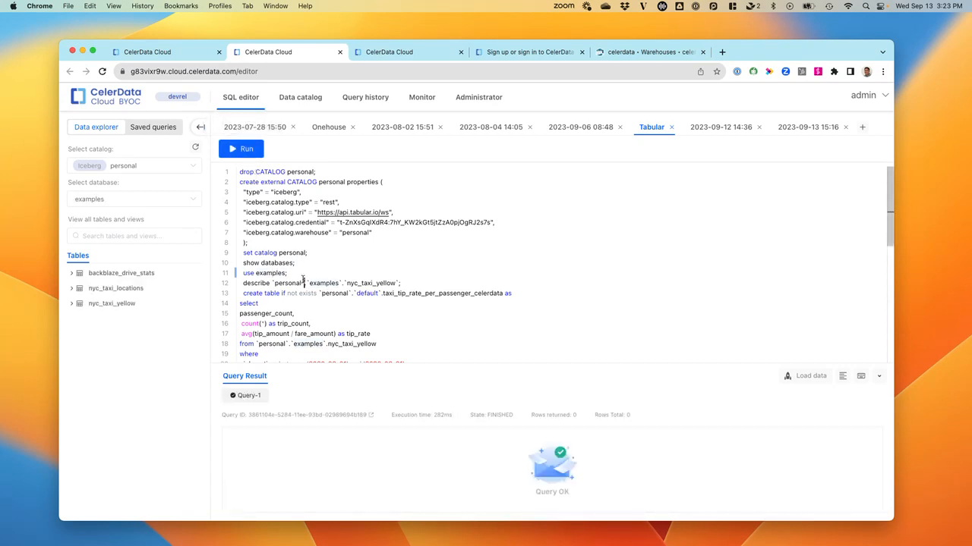
pyautogui.click(247, 150)
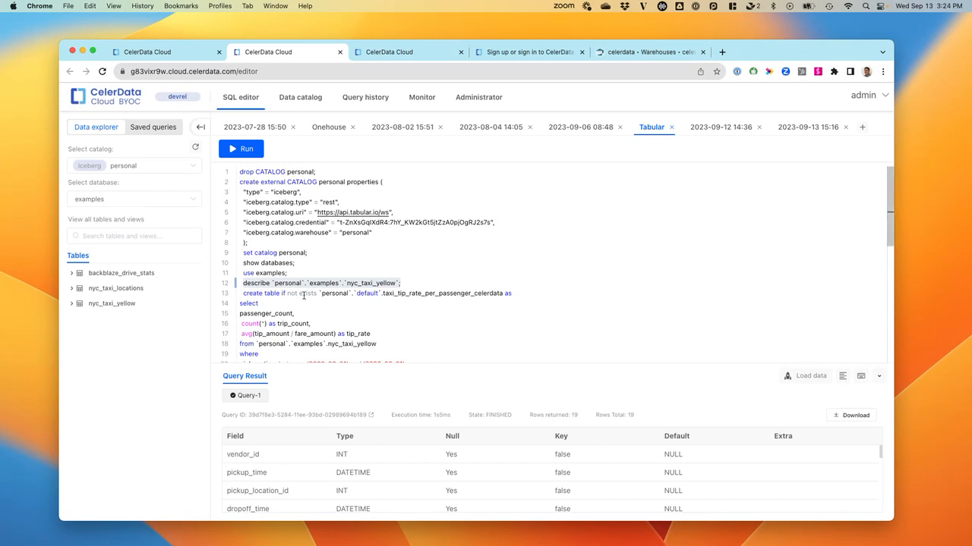
# Run the create table statement that builds taxi_tip_rate_per_passenger_celerdata in the default database from nyc_taxi_yellow
pyautogui.click(272, 294)
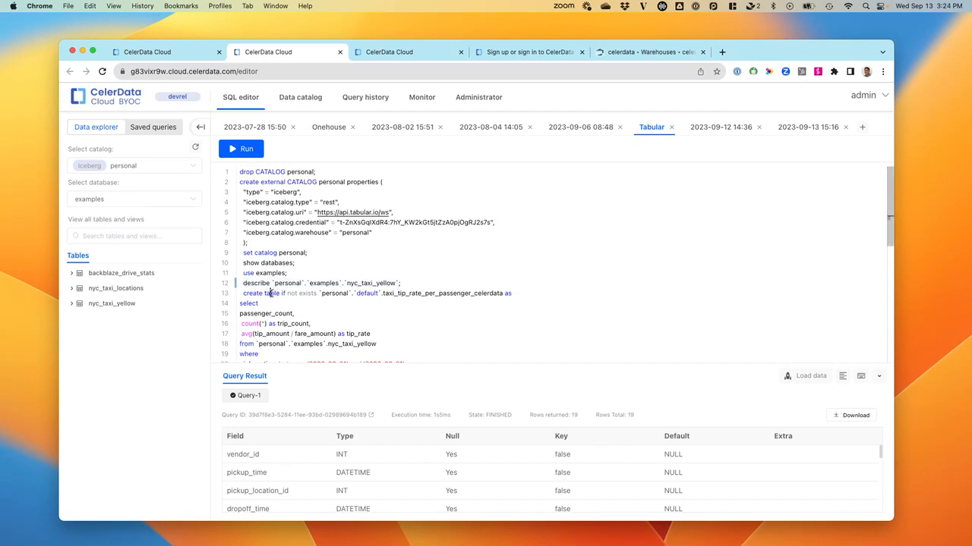
pyautogui.click(246, 151)
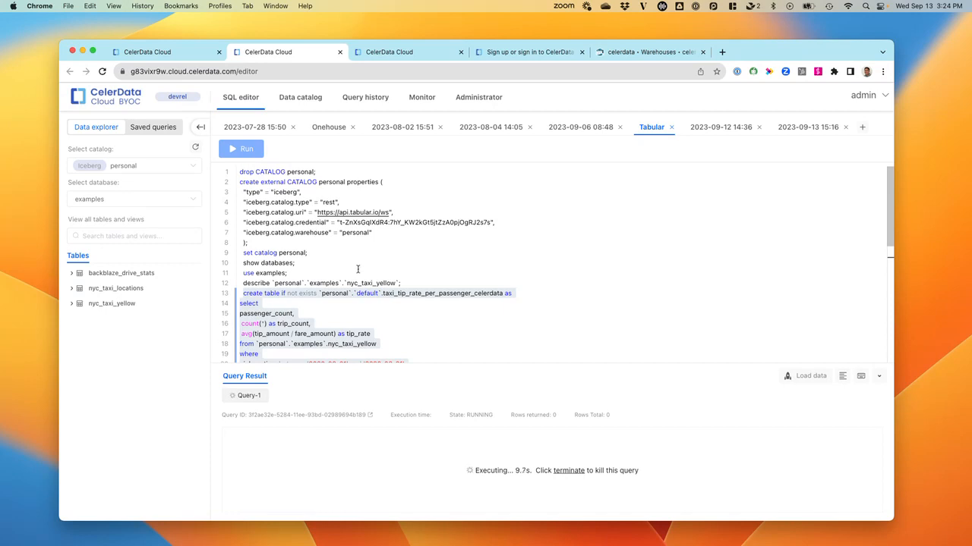
pyautogui.scroll(-3, 358, 270)
pyautogui.scroll(-4, 357, 271)
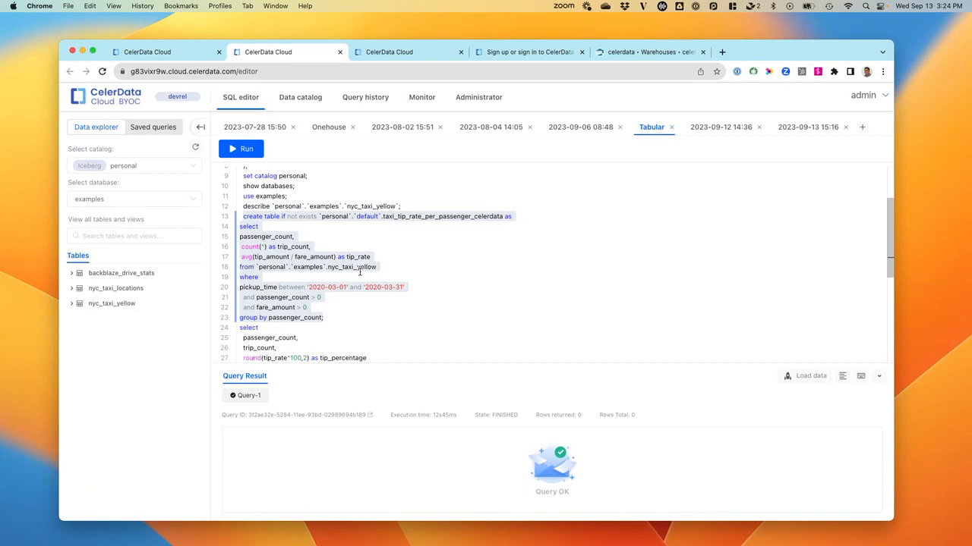
# Switch the data explorer to the default database of the personal catalog to check for the new table
pyautogui.scroll(-2, 270, 311)
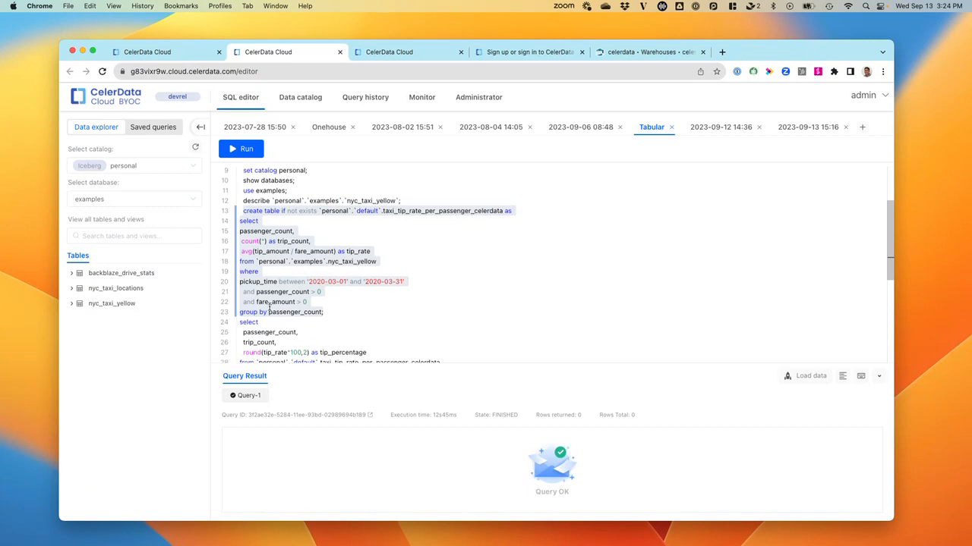
pyautogui.click(114, 199)
pyautogui.click(107, 228)
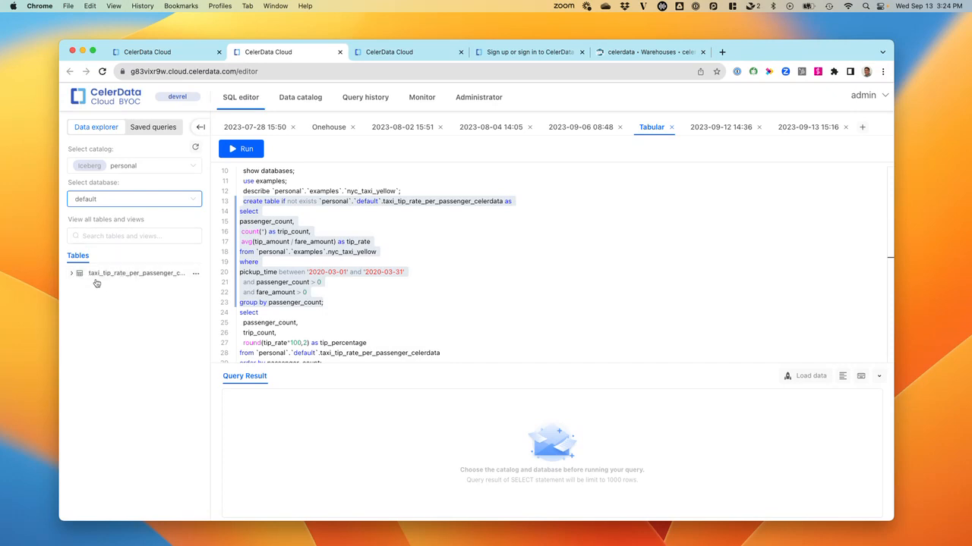
# Run the select statement returning passenger_count, trip_count and tip_percentage from taxi_tip_rate_per_passenger_celerdata, and review the returned rows
pyautogui.scroll(-1, 285, 311)
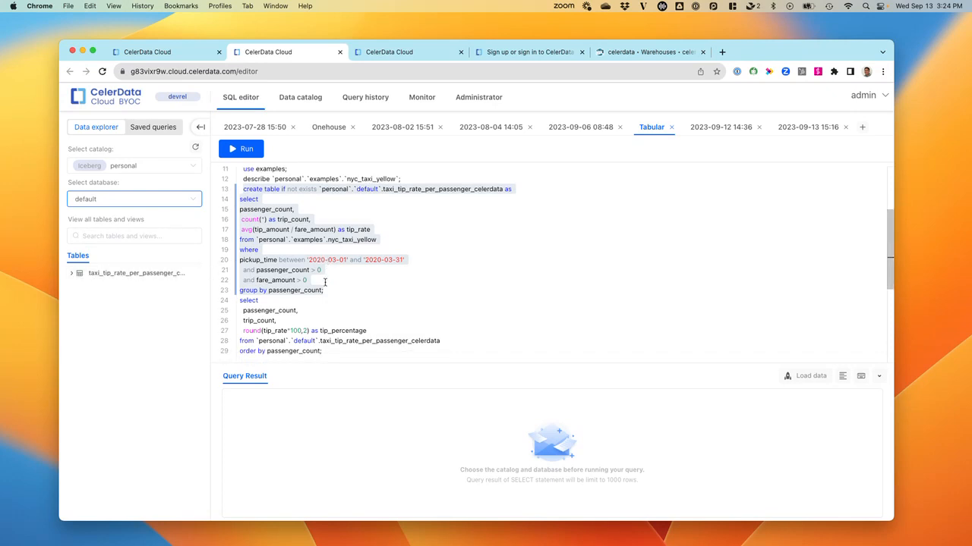
pyautogui.click(285, 311)
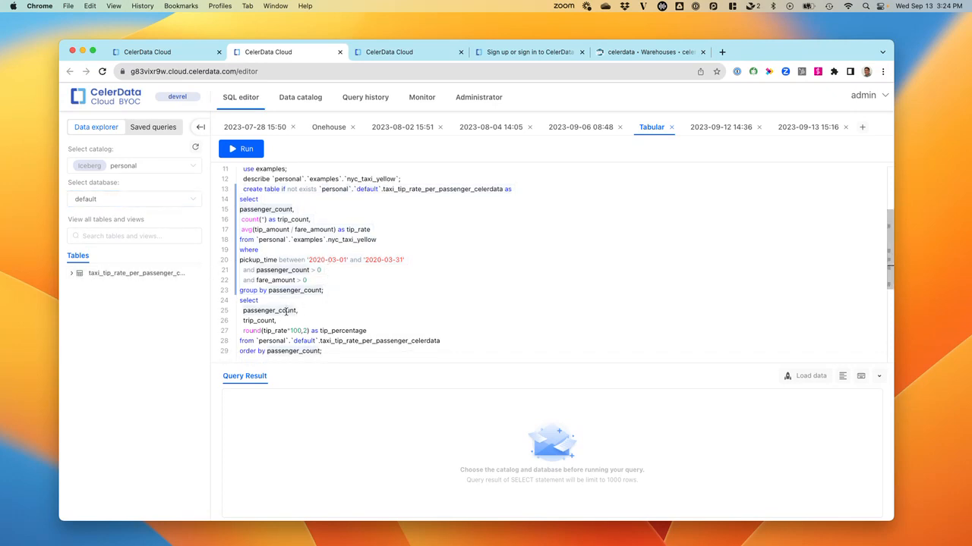
pyautogui.click(245, 148)
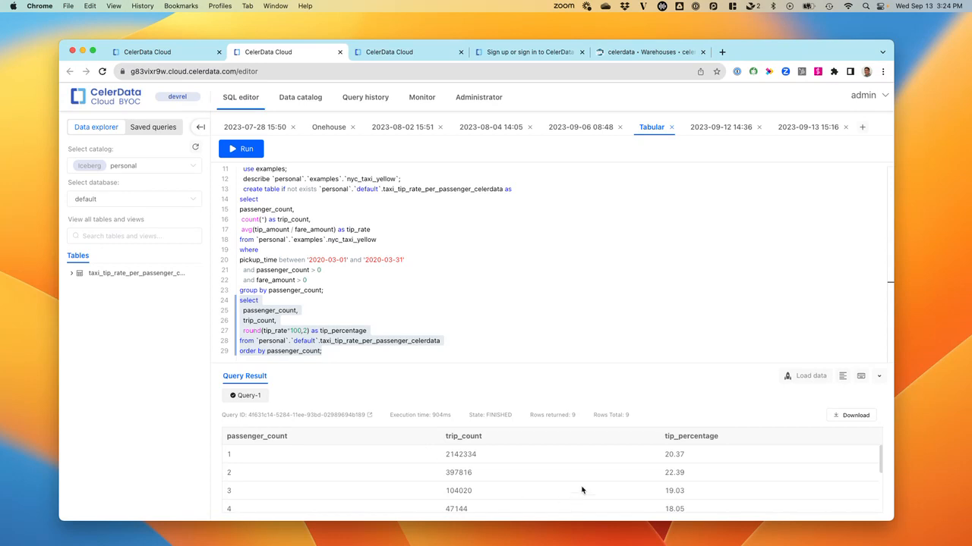
pyautogui.scroll(-2, 680, 477)
pyautogui.scroll(-3, 680, 477)
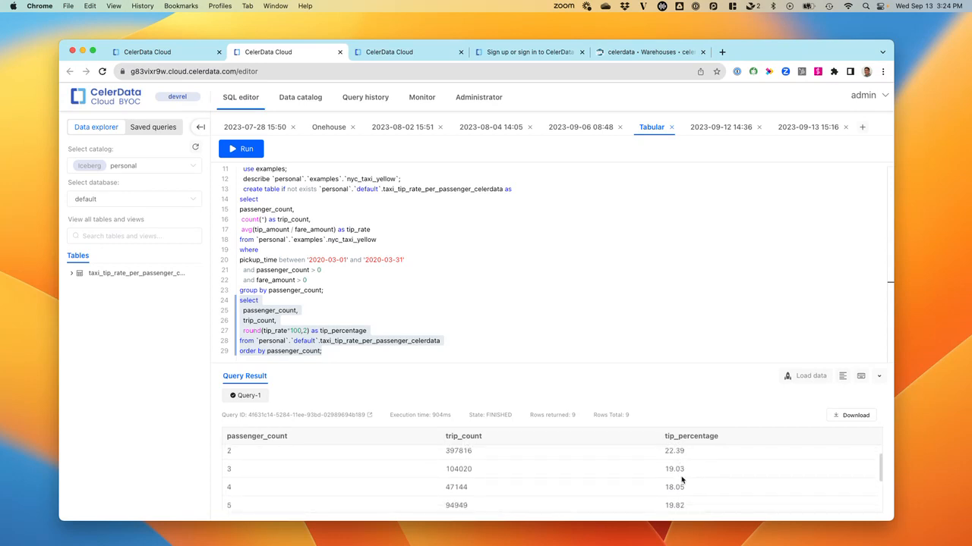